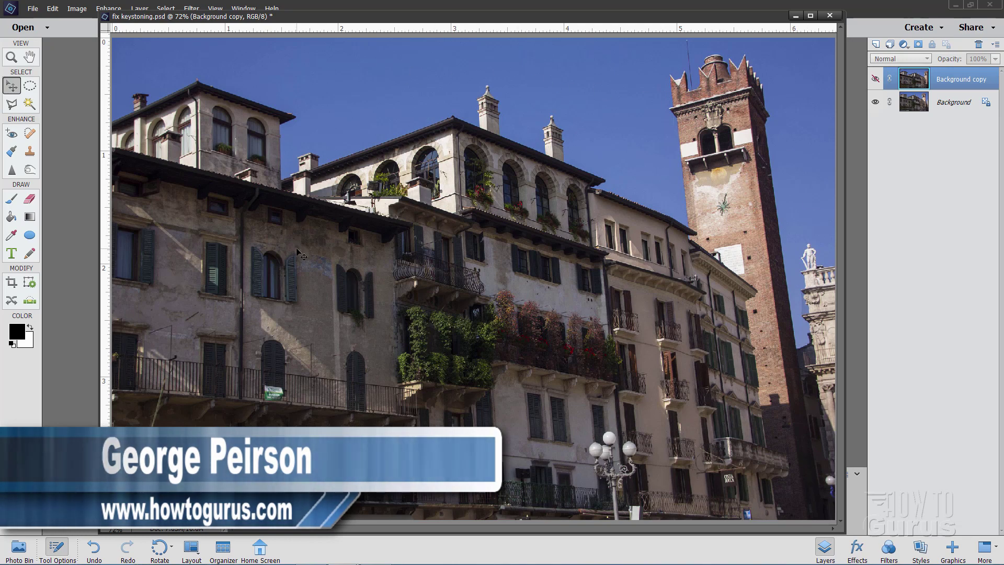
Turn on the Background copy layer's visibility to preview the corrected building photo
click(875, 78)
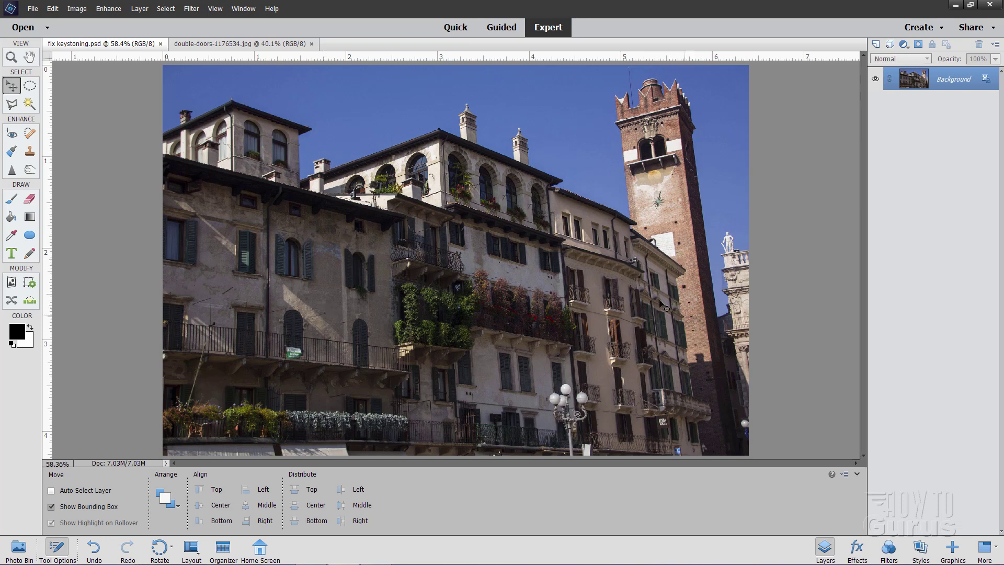
Zoom the double doors photo to 200% on the arch keystone, then close that photo
click(254, 44)
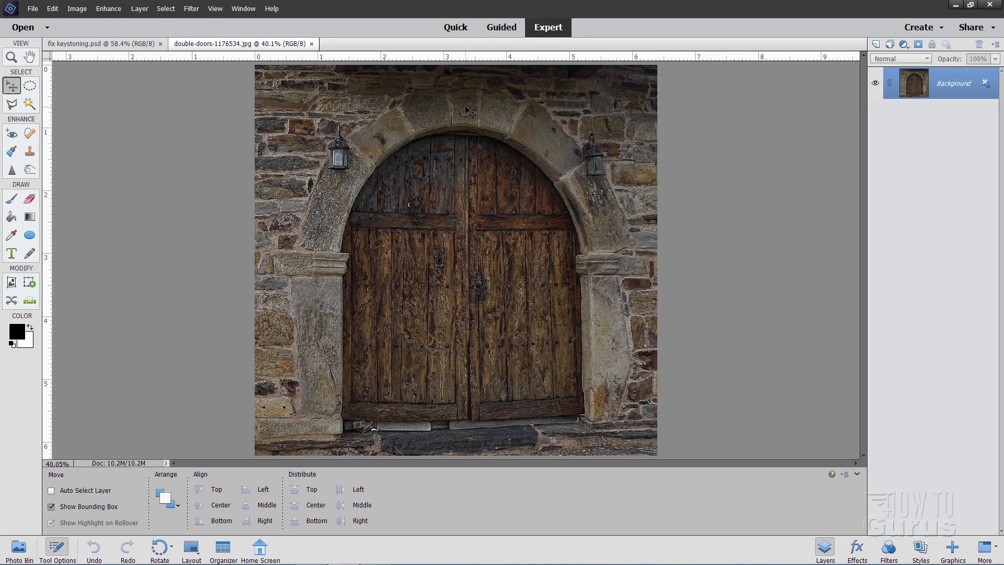
click(12, 57)
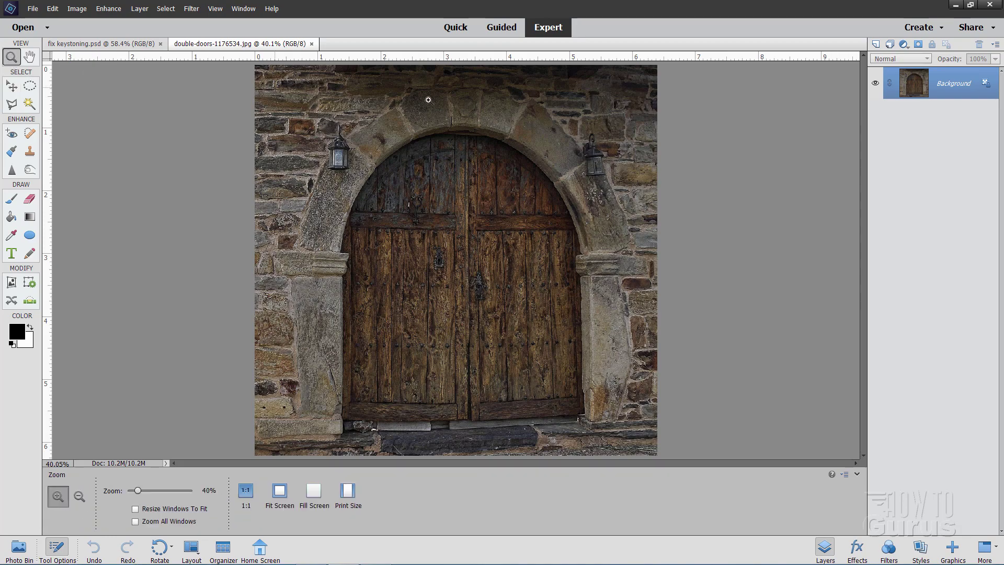
click(464, 103)
click(464, 103)
click(465, 104)
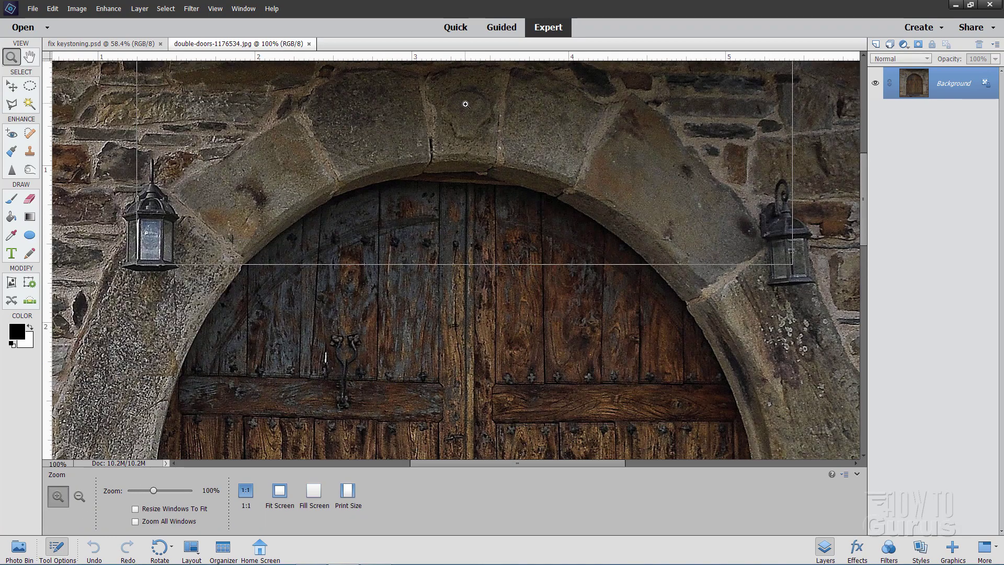
click(465, 104)
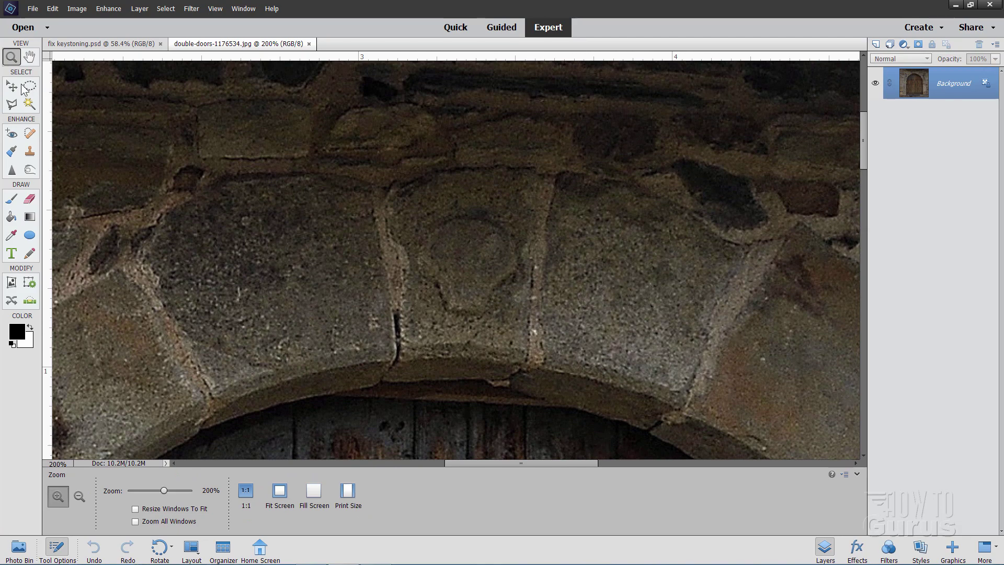
click(12, 86)
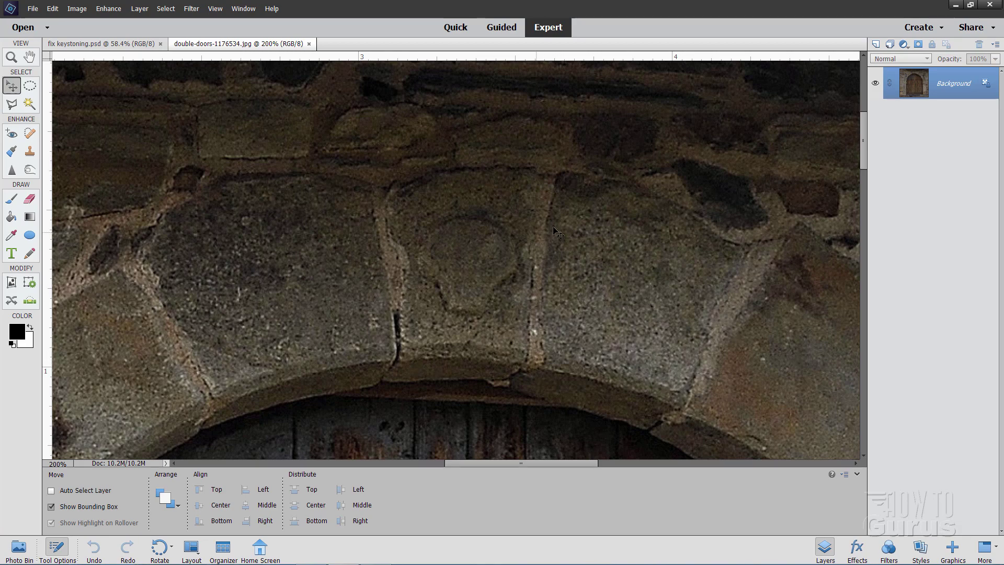
click(309, 44)
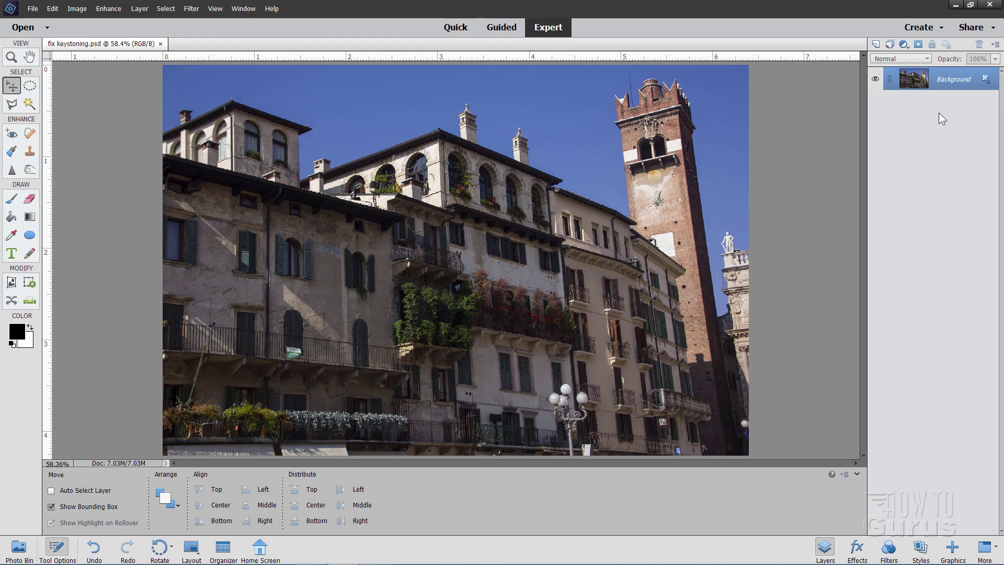
Create a visible Background copy layer and turn off the original Background layer's visibility
right_click(954, 81)
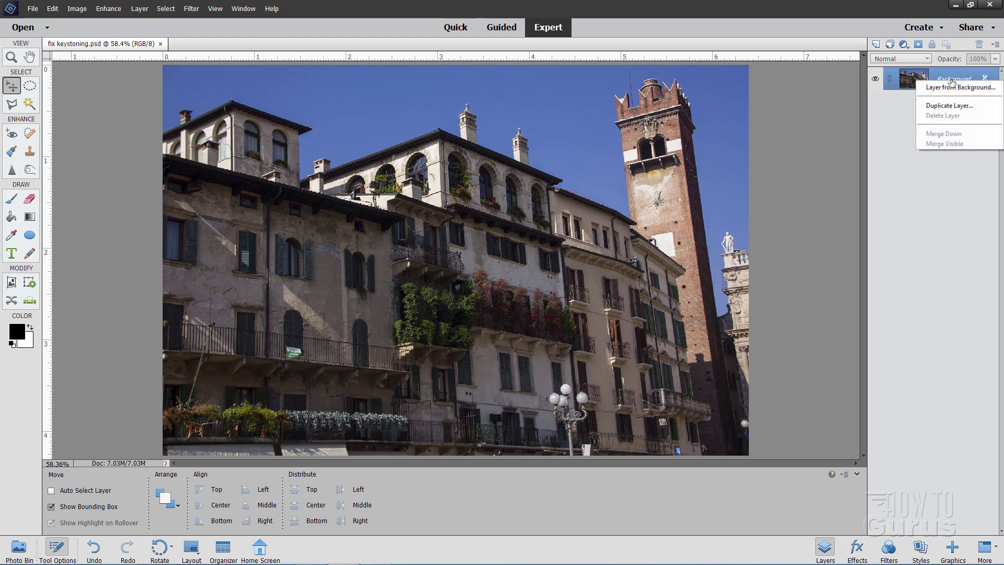
click(944, 106)
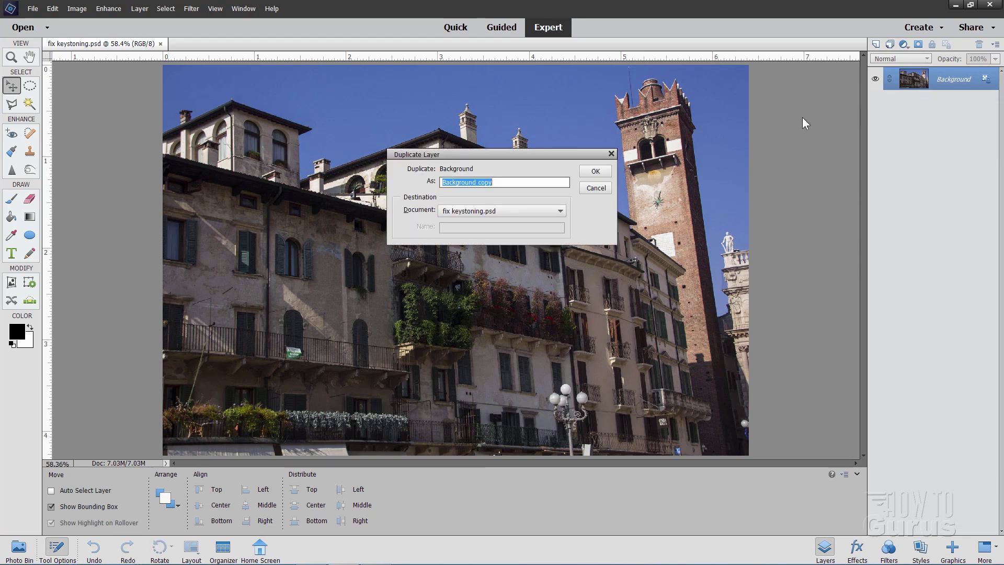
click(588, 174)
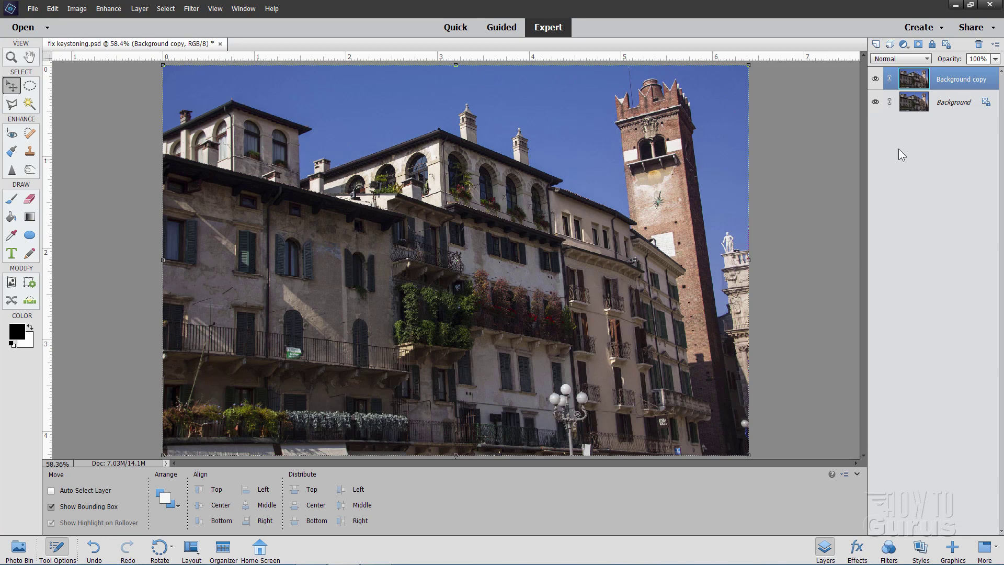
click(874, 79)
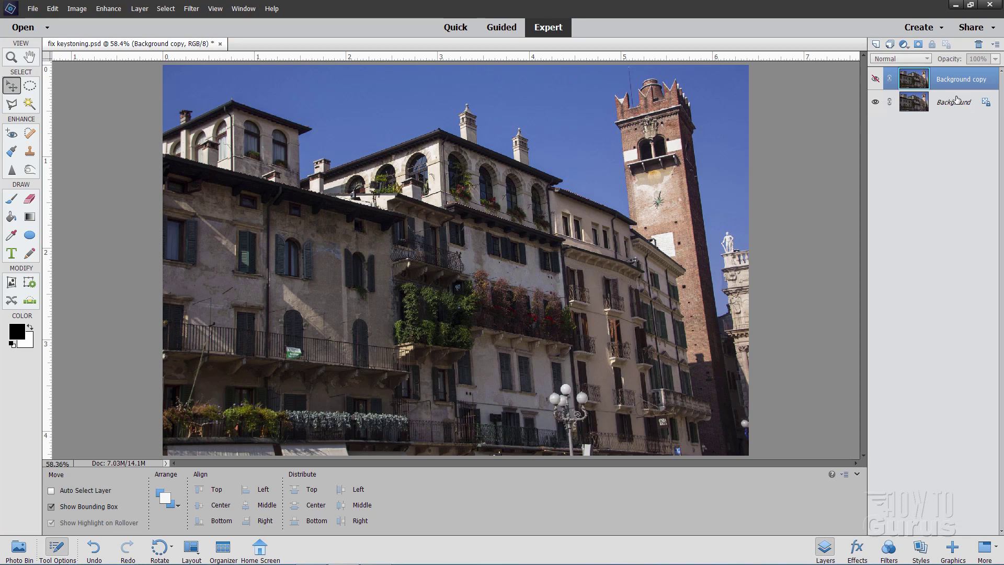
click(875, 78)
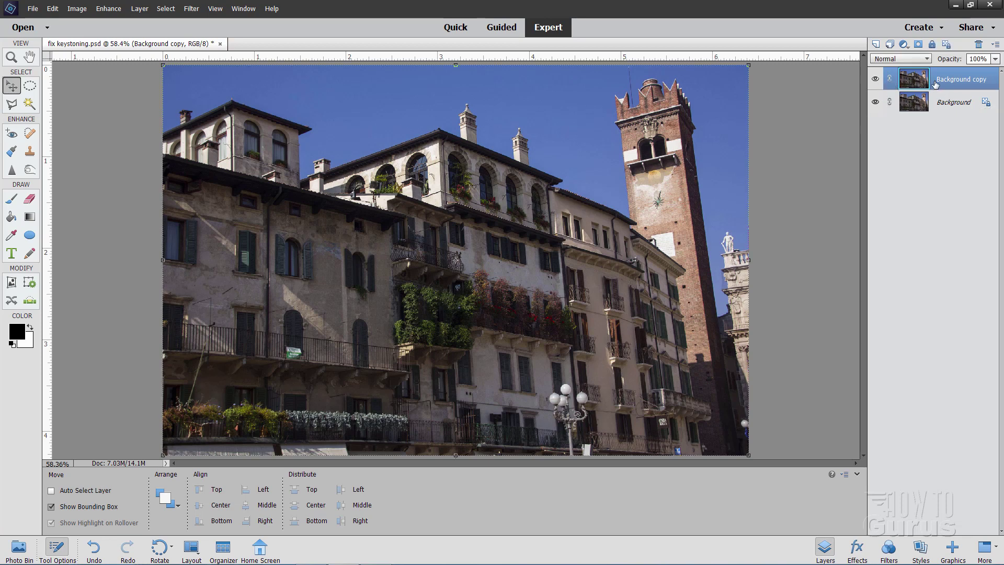
click(875, 102)
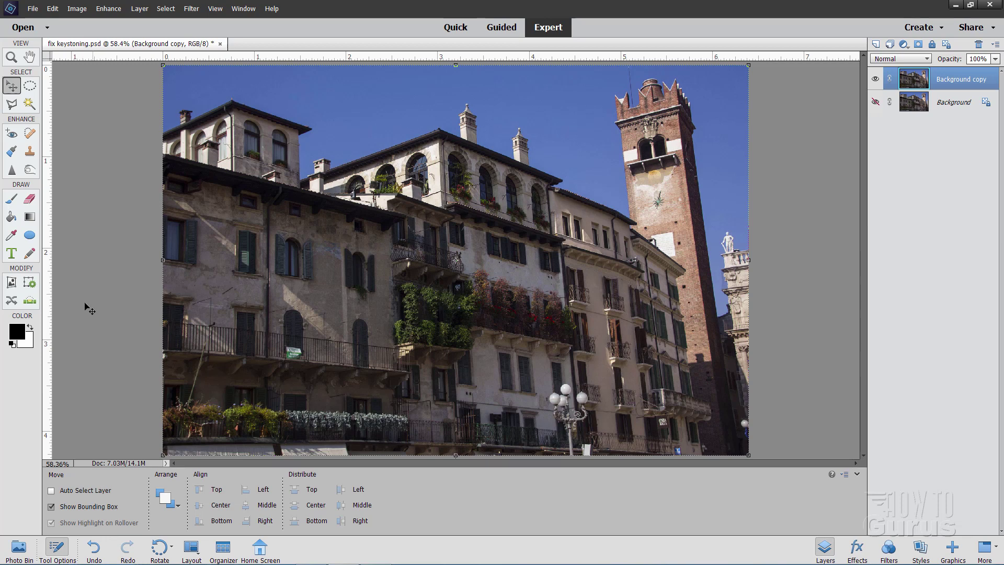
Zoom the building photo out to 46% with the Zoom slider, leaving room around it
click(12, 285)
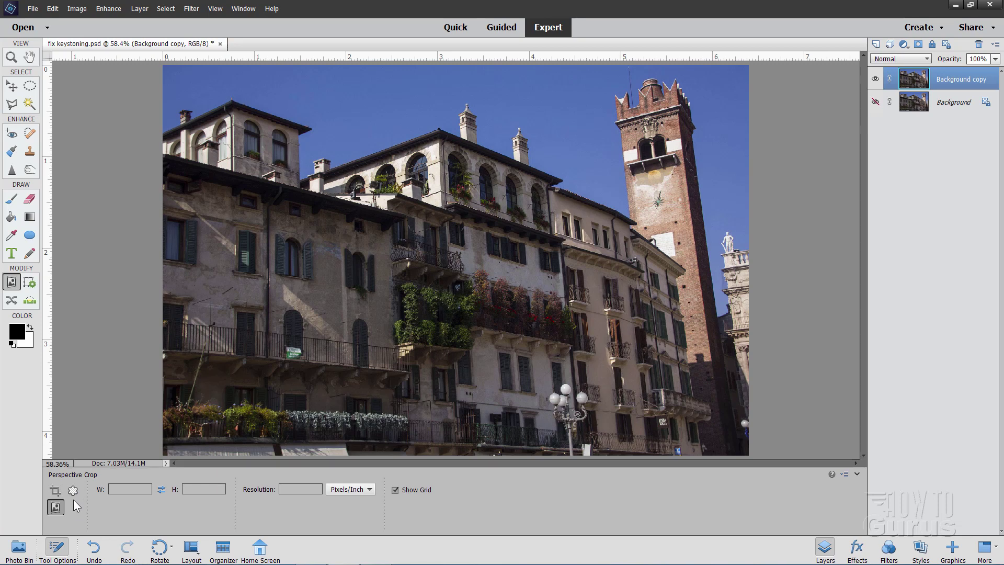
click(12, 87)
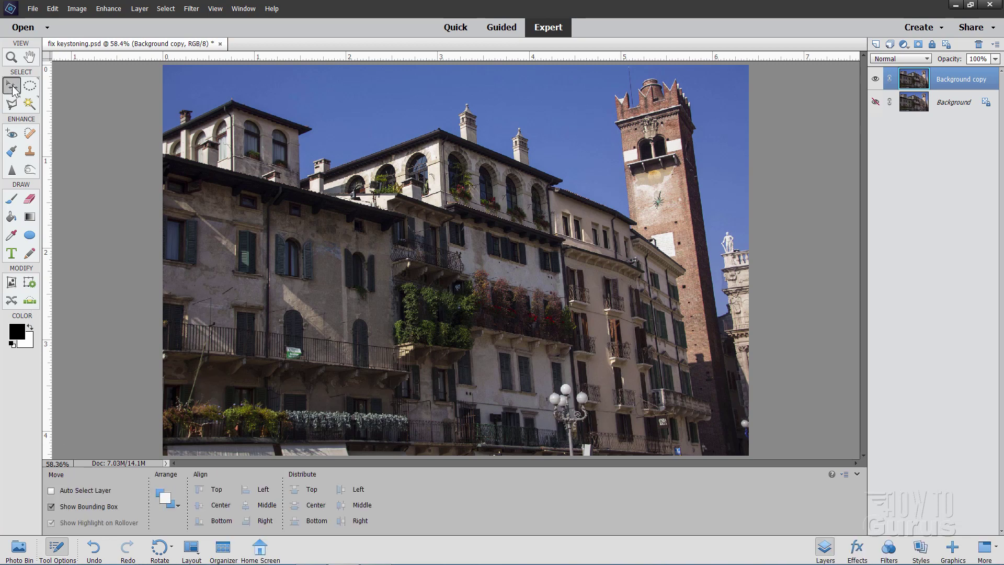
click(12, 59)
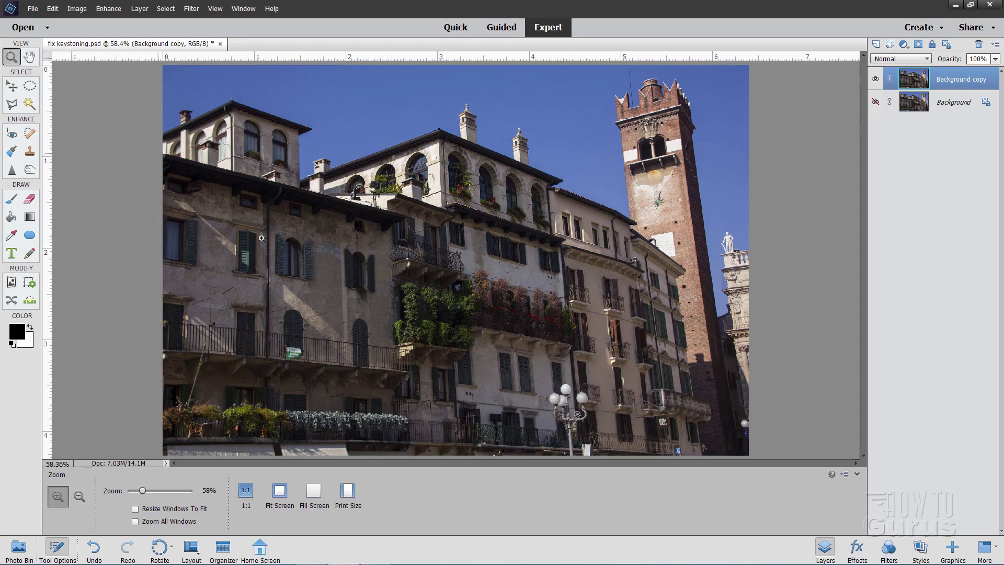
drag(143, 491, 140, 490)
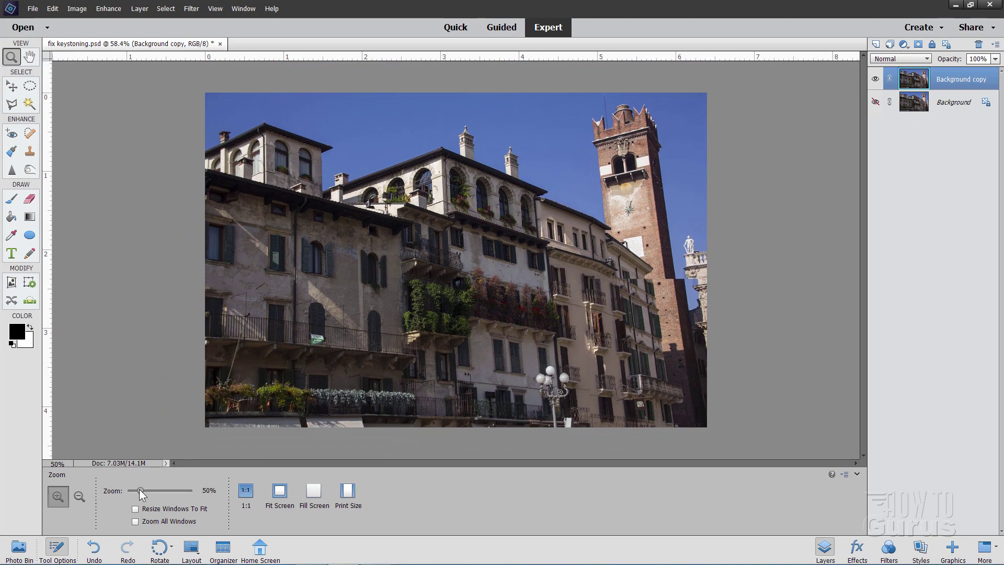
click(15, 88)
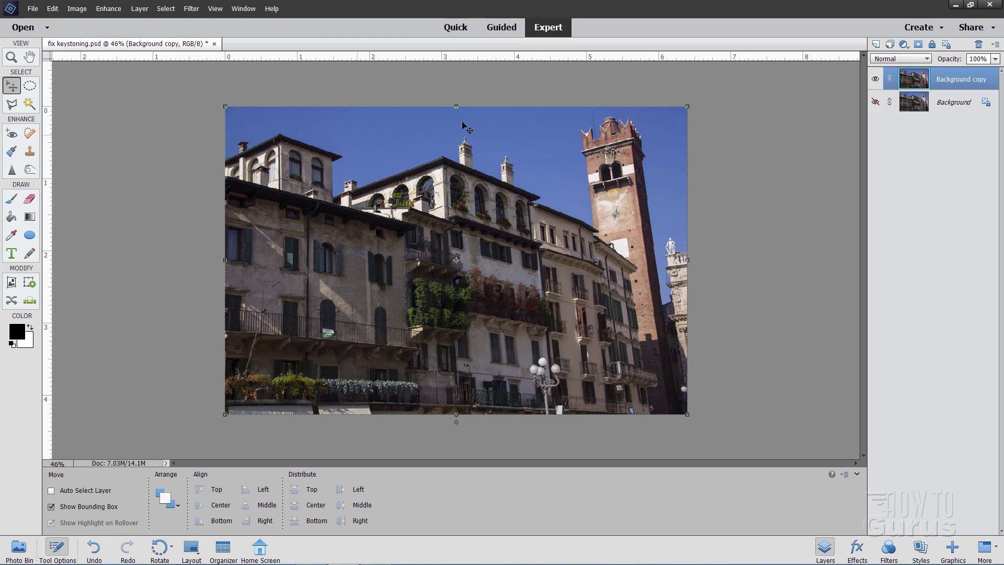
Turn on the View grid overlay and enable Snap To Grid
click(214, 8)
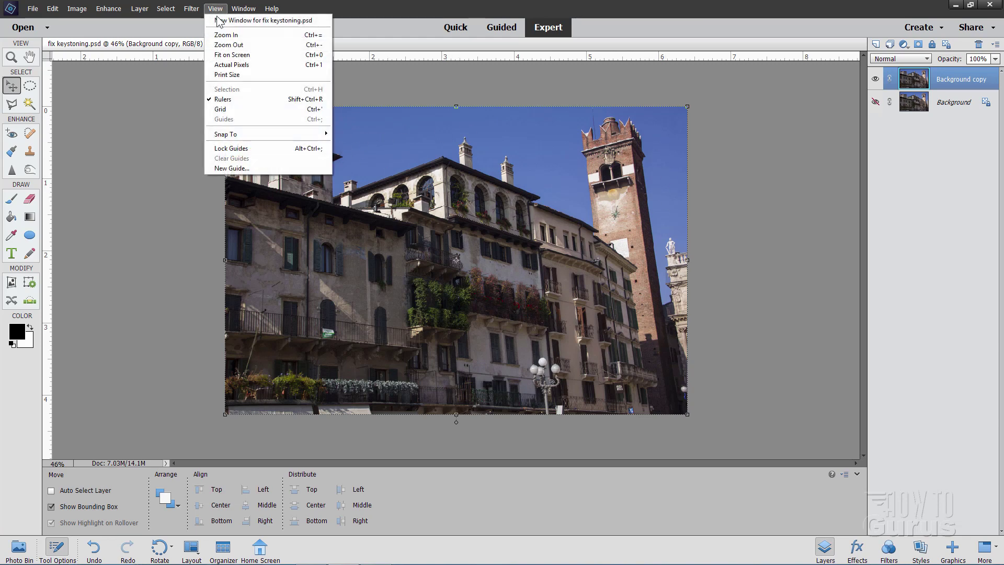
click(221, 109)
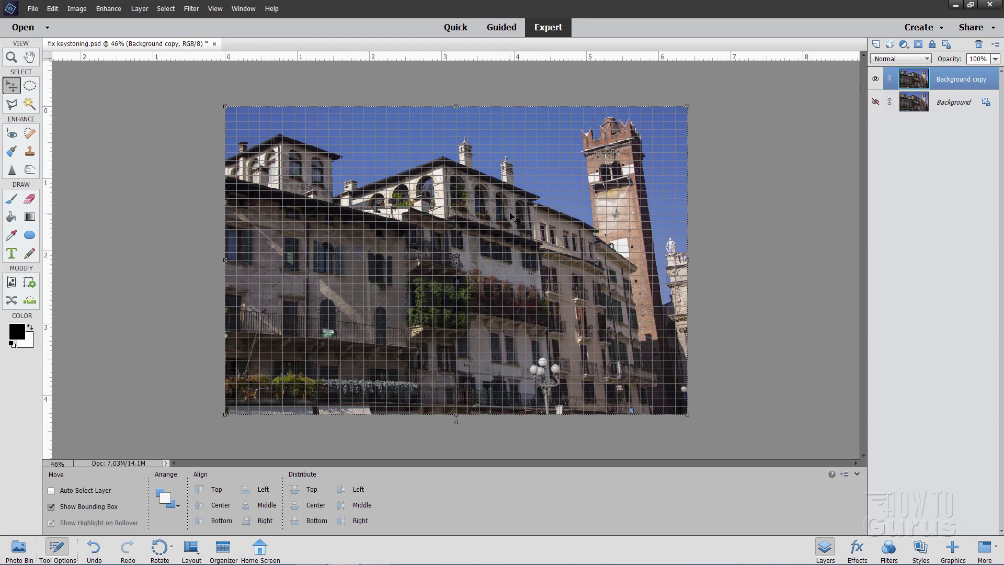
click(215, 10)
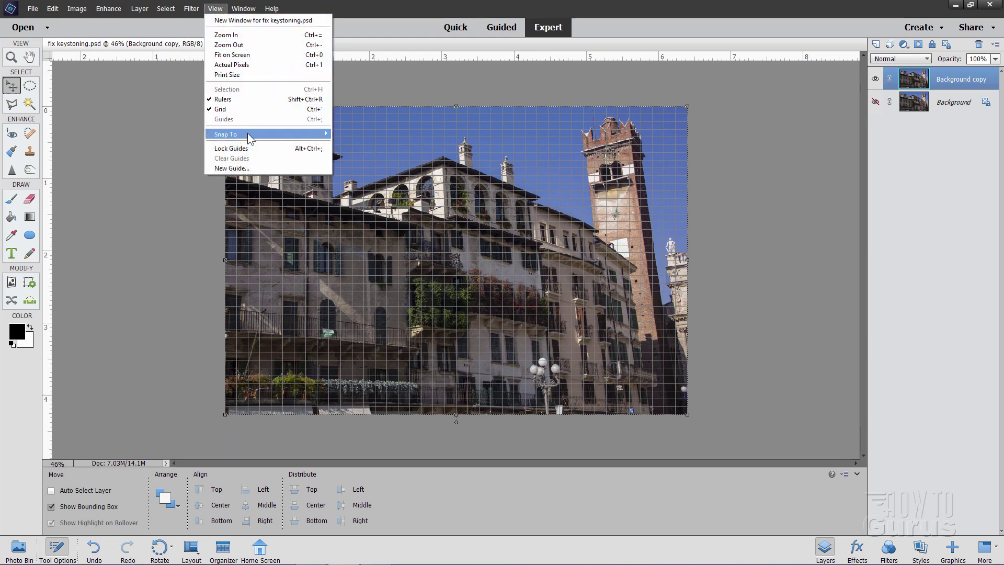
mouse_move(247, 135)
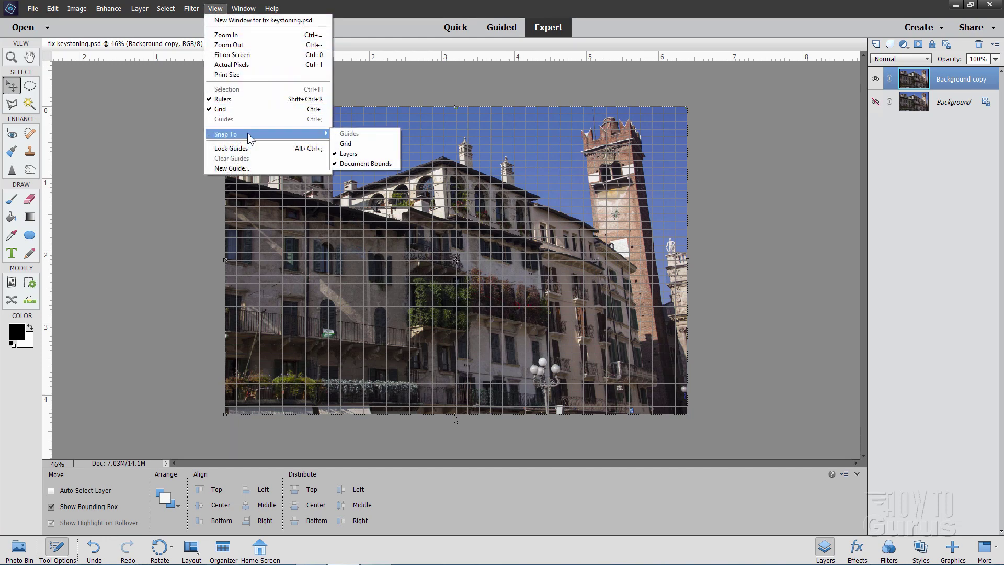
click(360, 142)
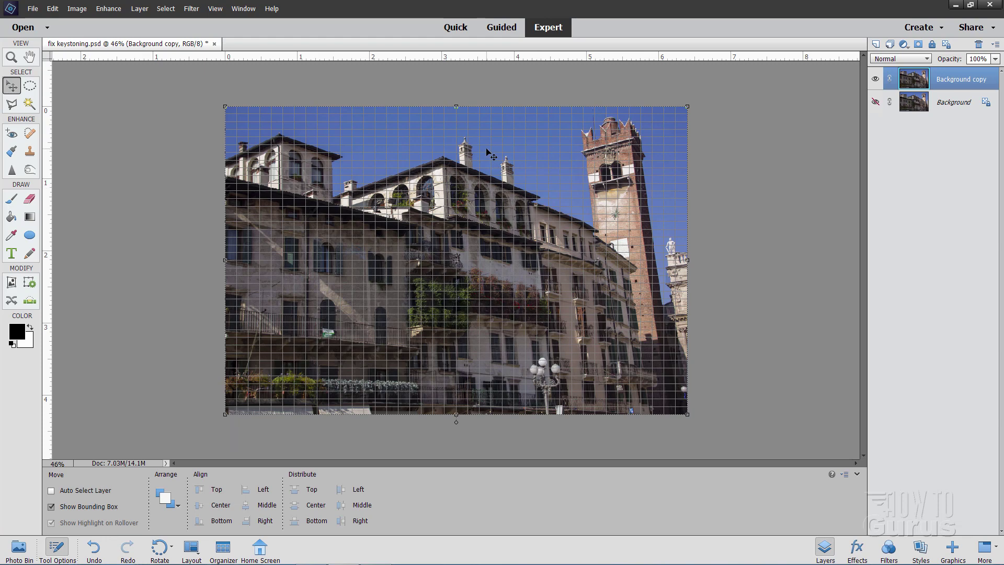
Distort the layer, pulling both top corners outward and down to about 111.54% so verticals straighten
click(77, 10)
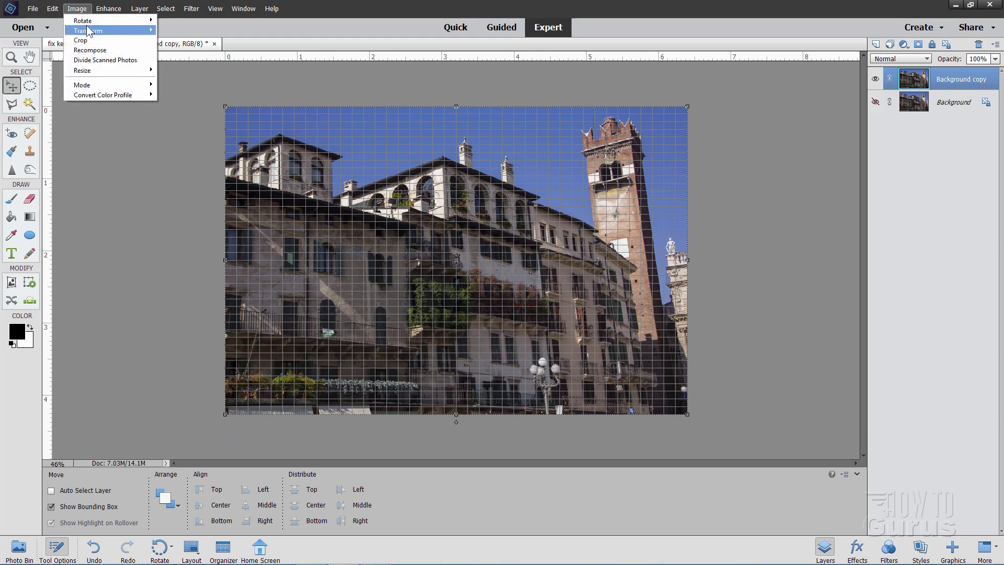
mouse_move(90, 33)
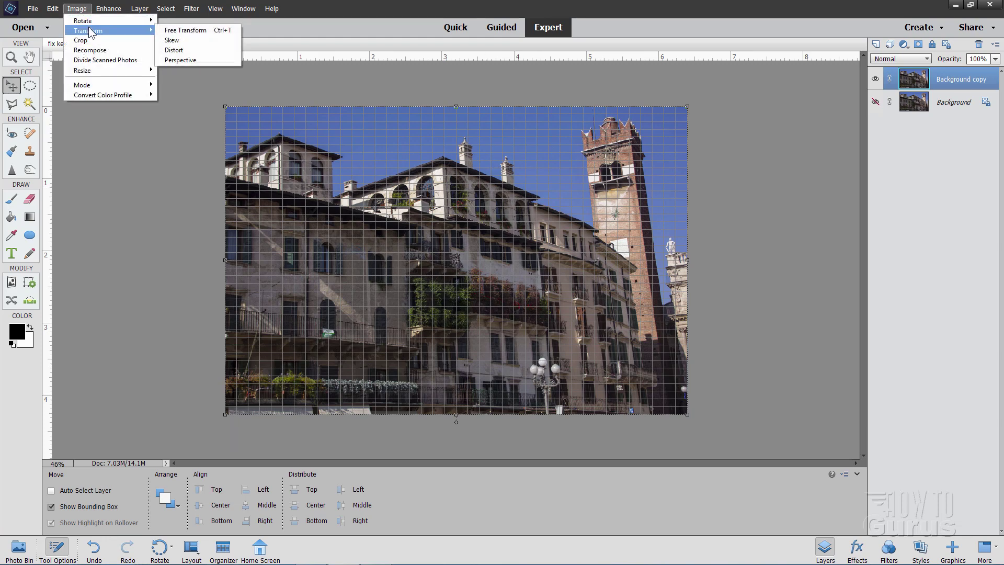
click(187, 49)
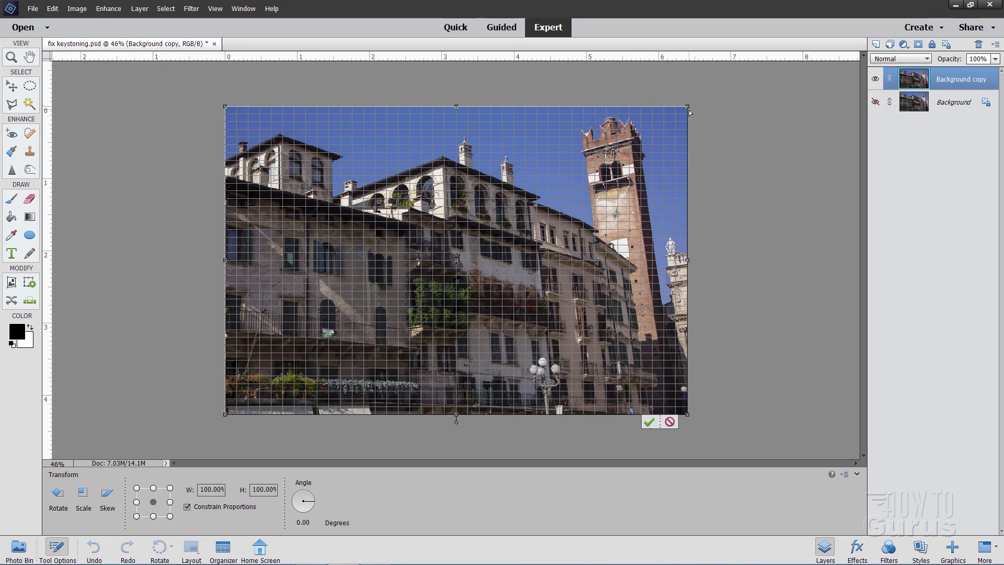
drag(687, 107, 704, 149)
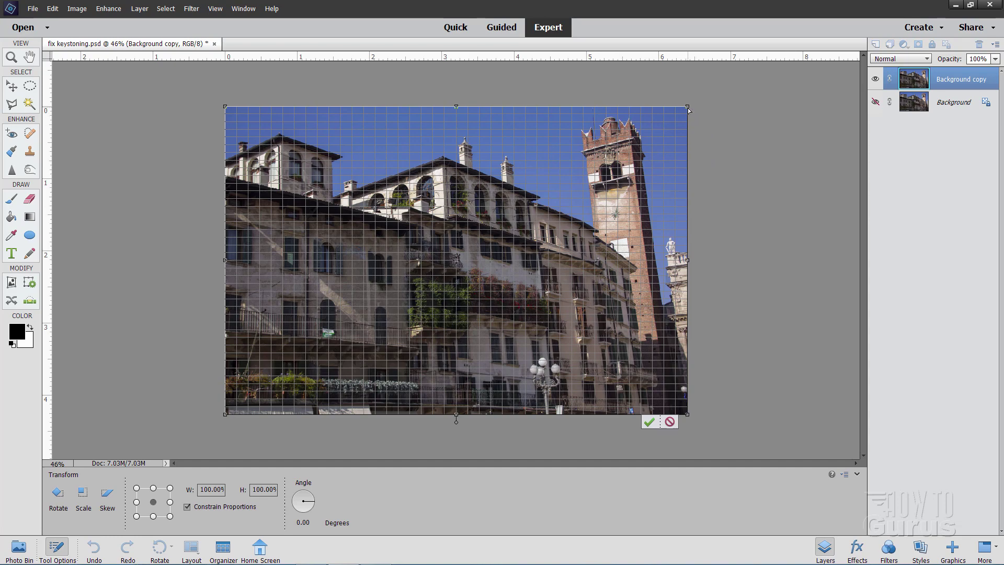
drag(688, 109, 736, 107)
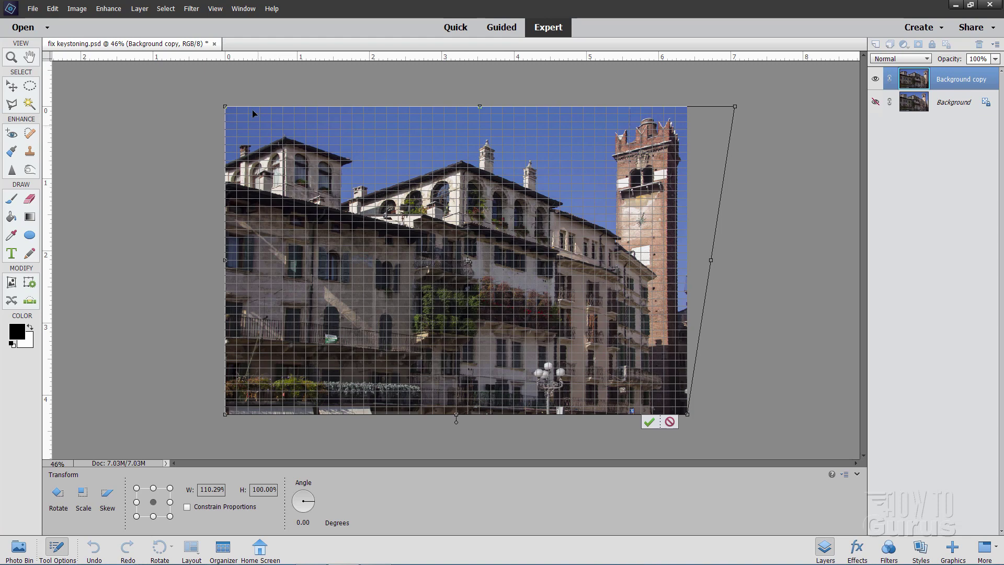
drag(225, 107, 217, 106)
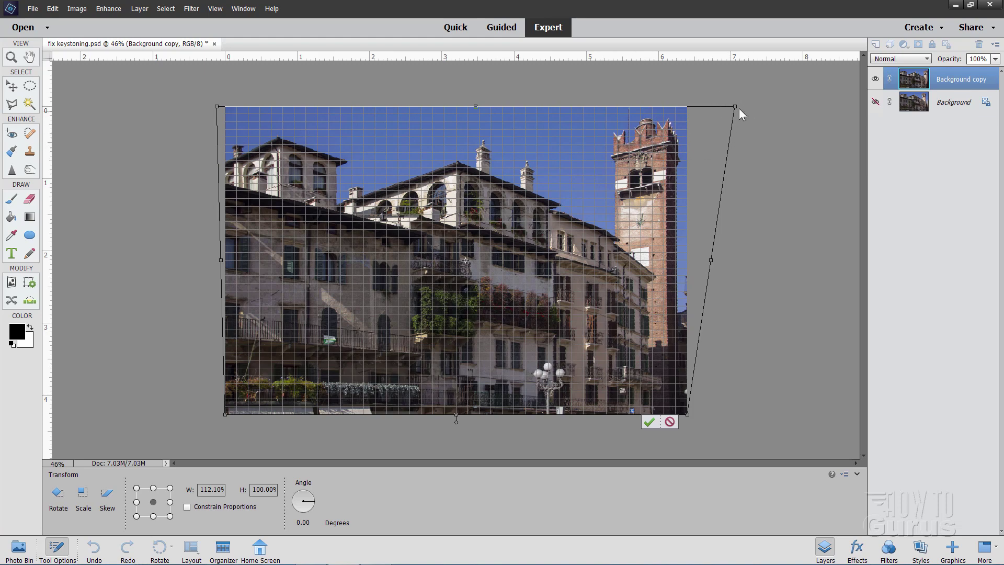
drag(735, 108, 732, 133)
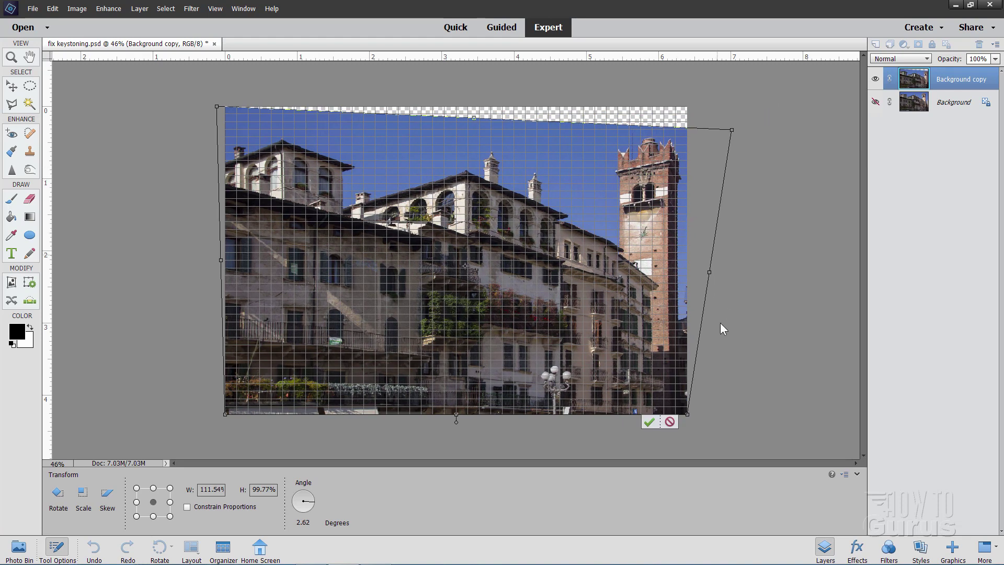
Commit the distortion and hide the grid overlay
click(648, 423)
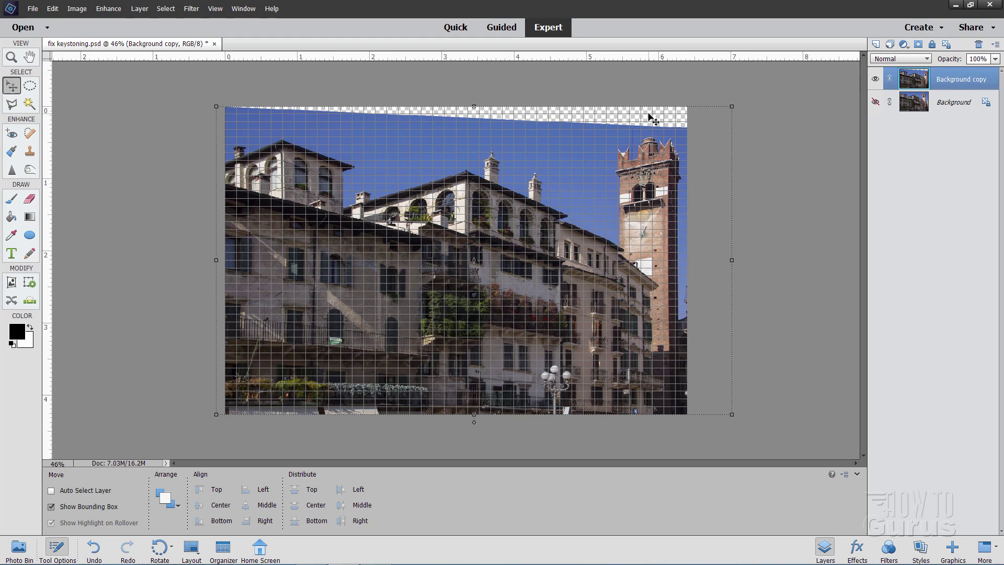
click(215, 8)
click(227, 104)
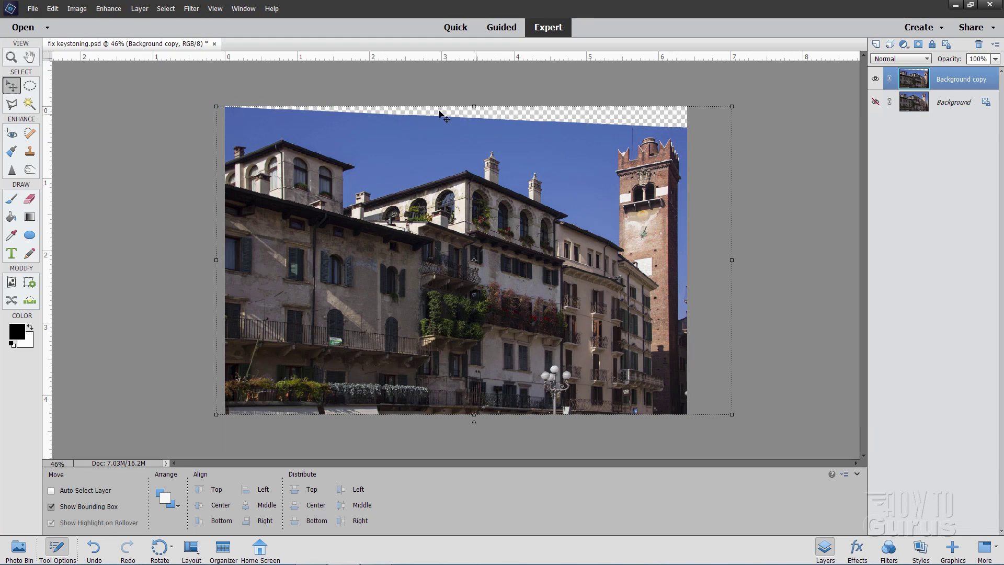
Outline the transparent wedge along the photo's top with the Polygonal Lasso
click(12, 104)
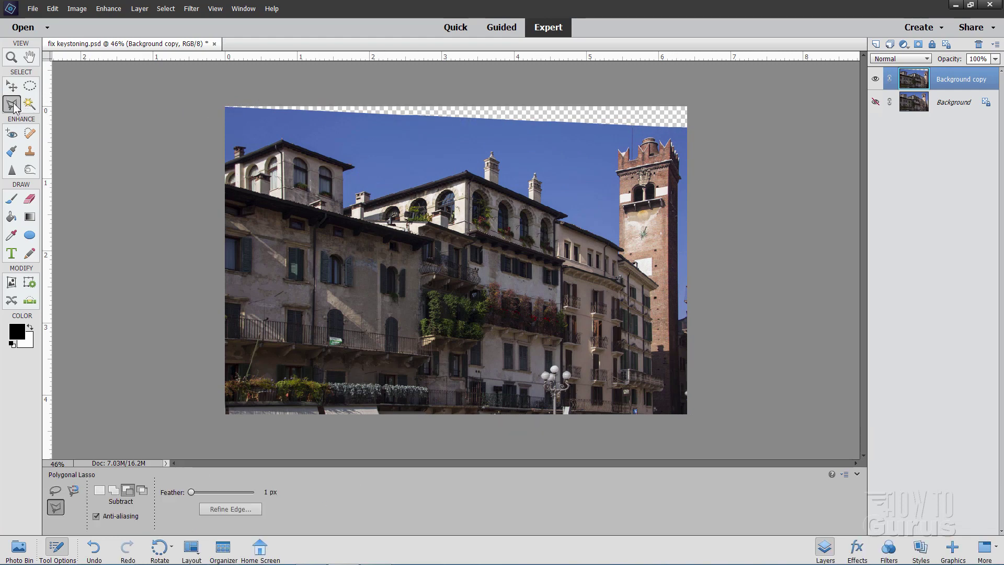
click(219, 96)
click(223, 110)
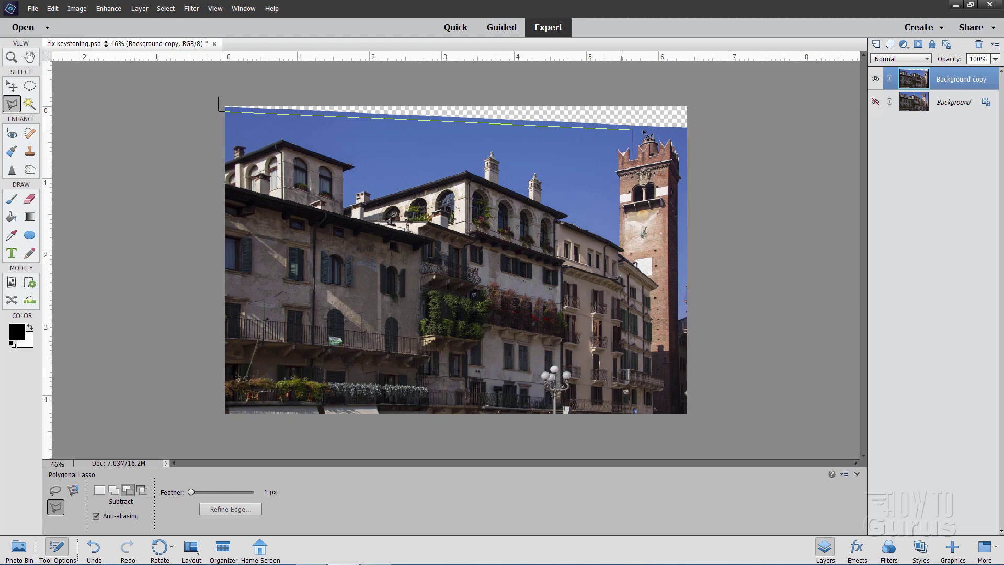
click(687, 121)
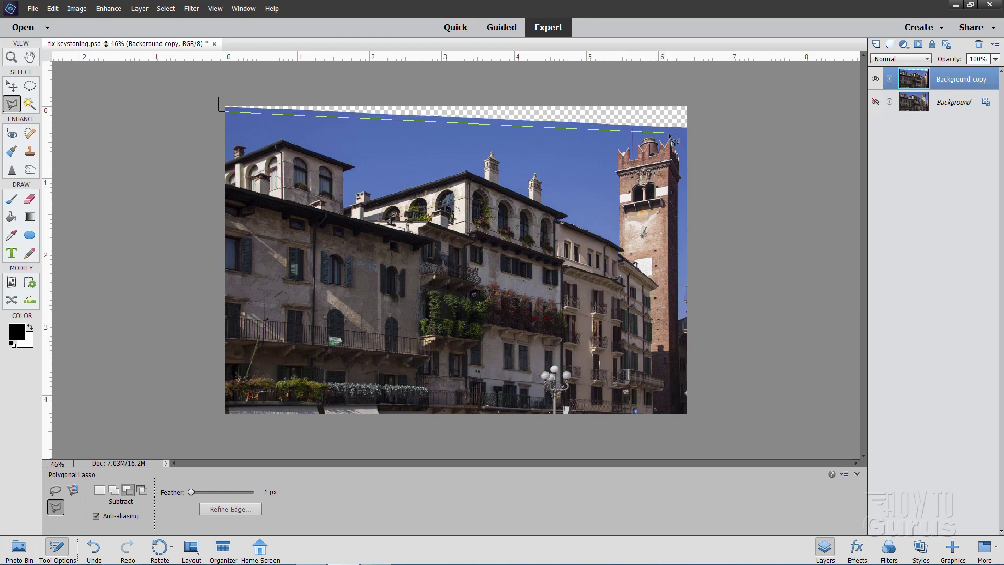
click(688, 131)
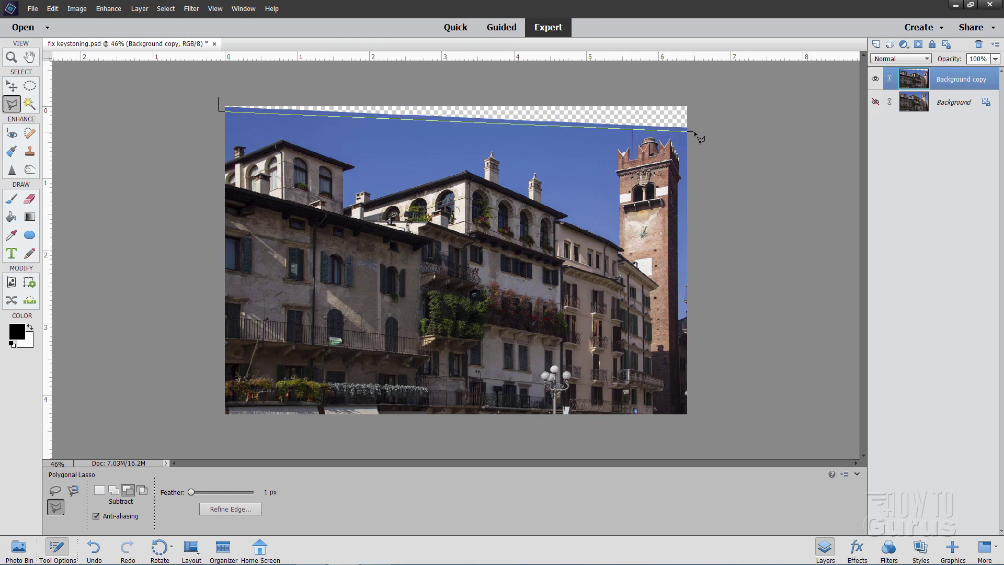
click(694, 131)
click(694, 96)
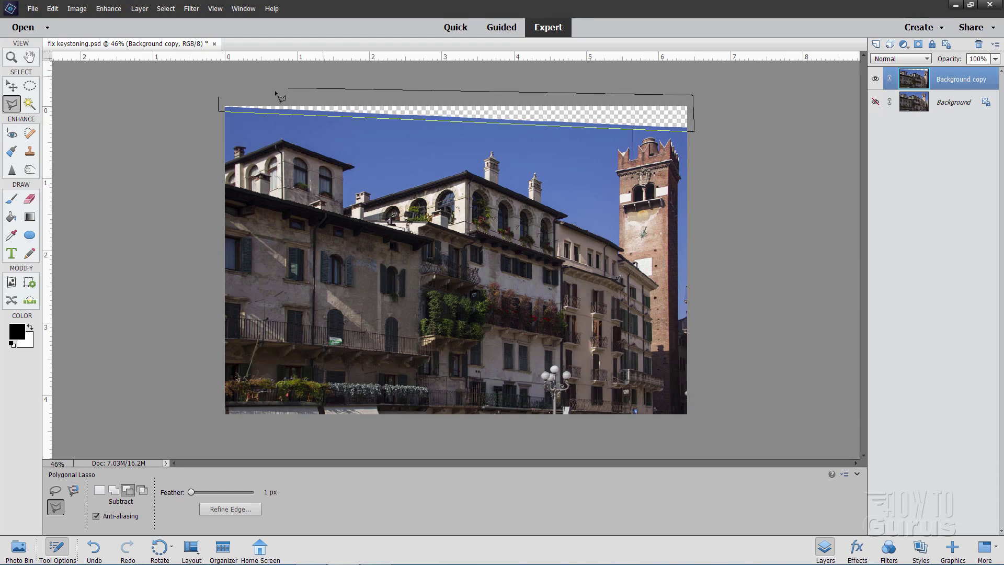
click(219, 98)
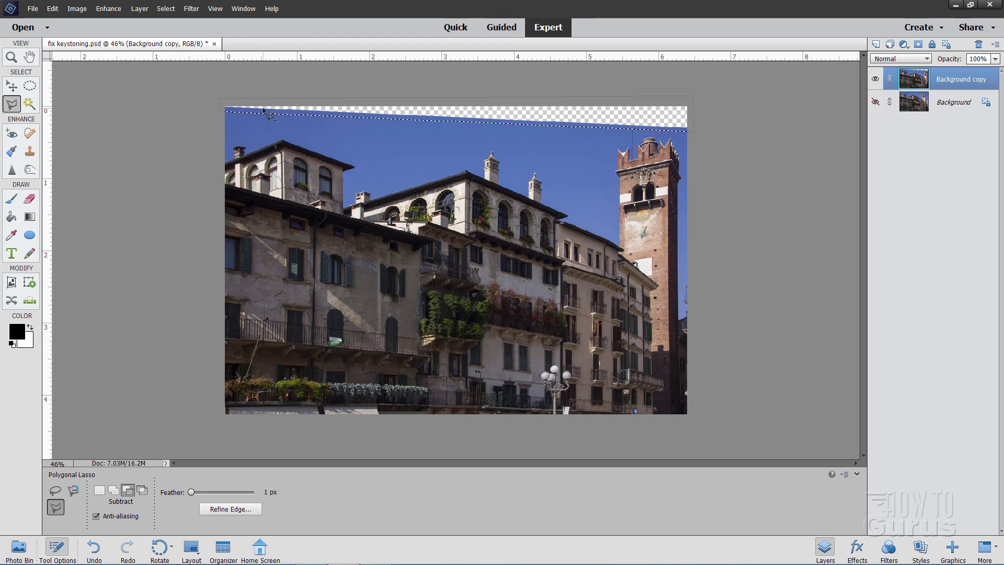
Fill the selected top wedge using Fill Selection with Content-Aware as the source
click(54, 9)
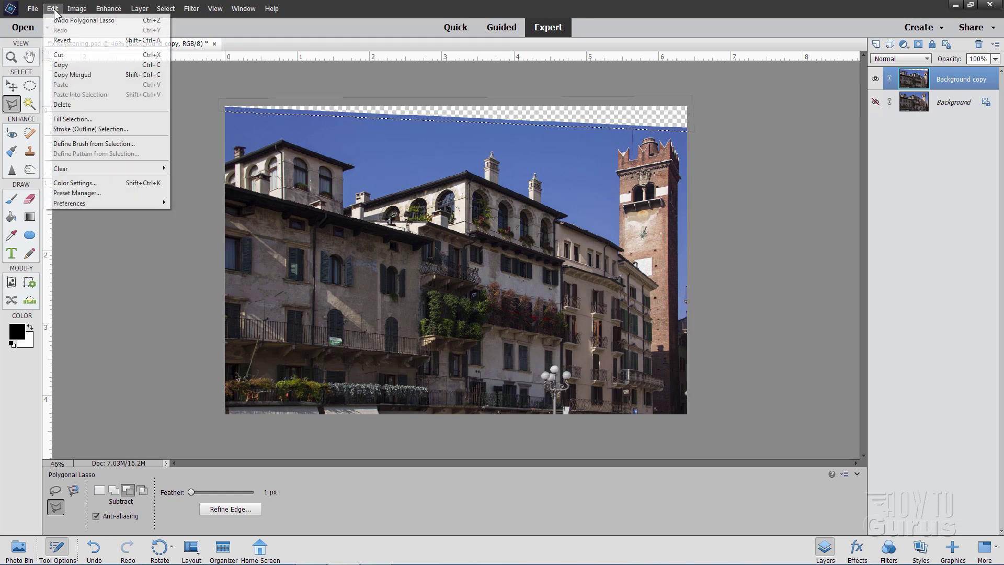
click(79, 119)
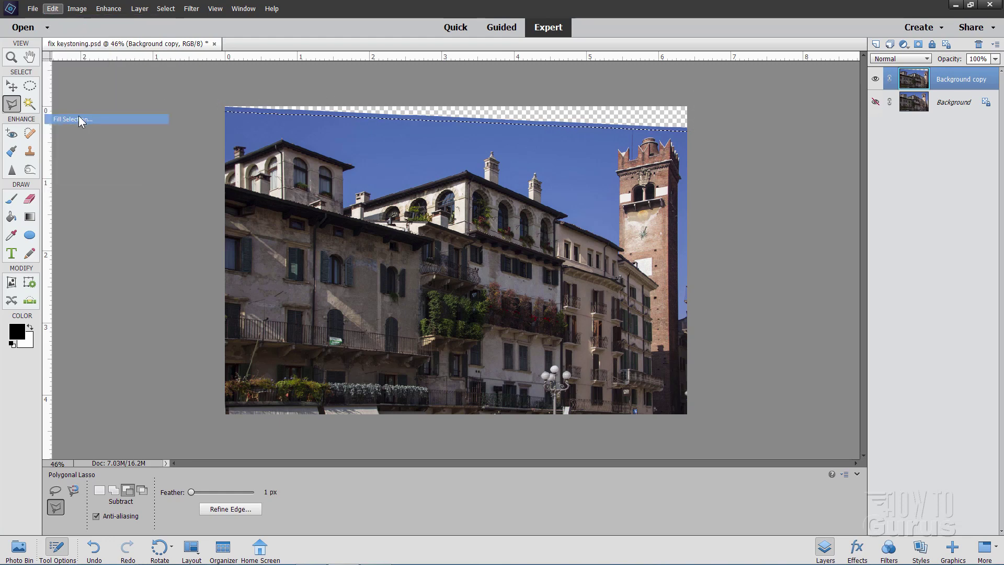
click(538, 180)
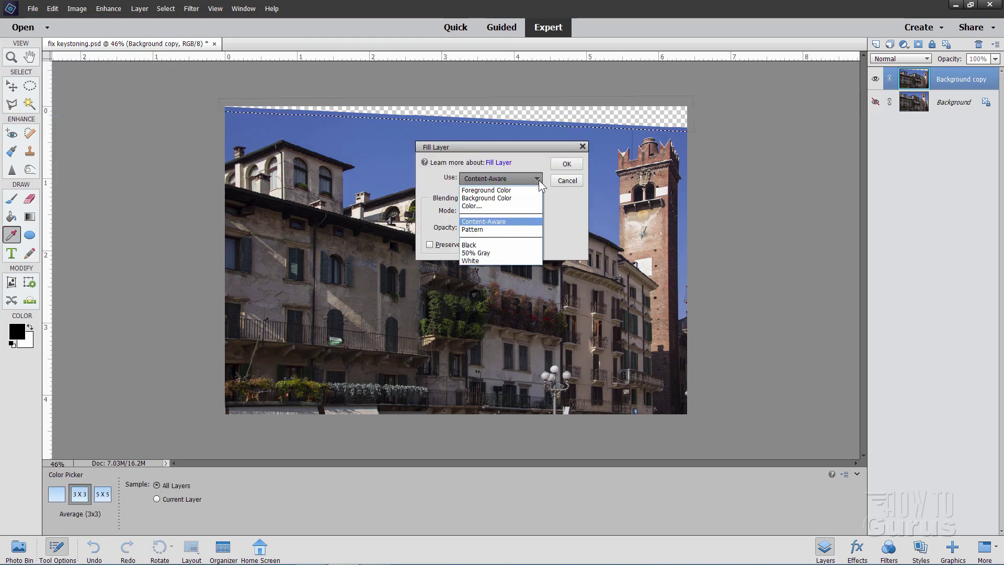
click(485, 222)
click(566, 164)
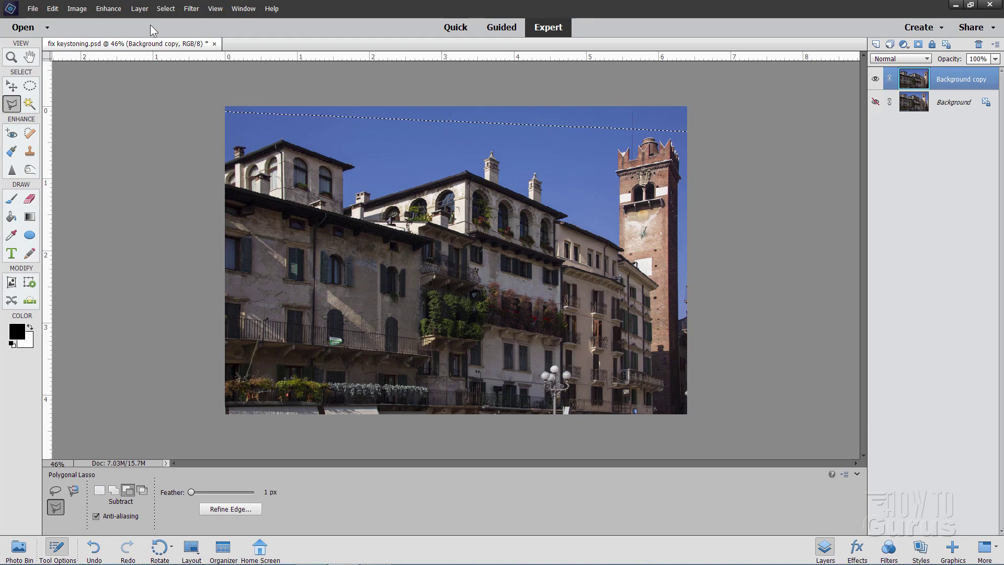
click(165, 8)
click(173, 33)
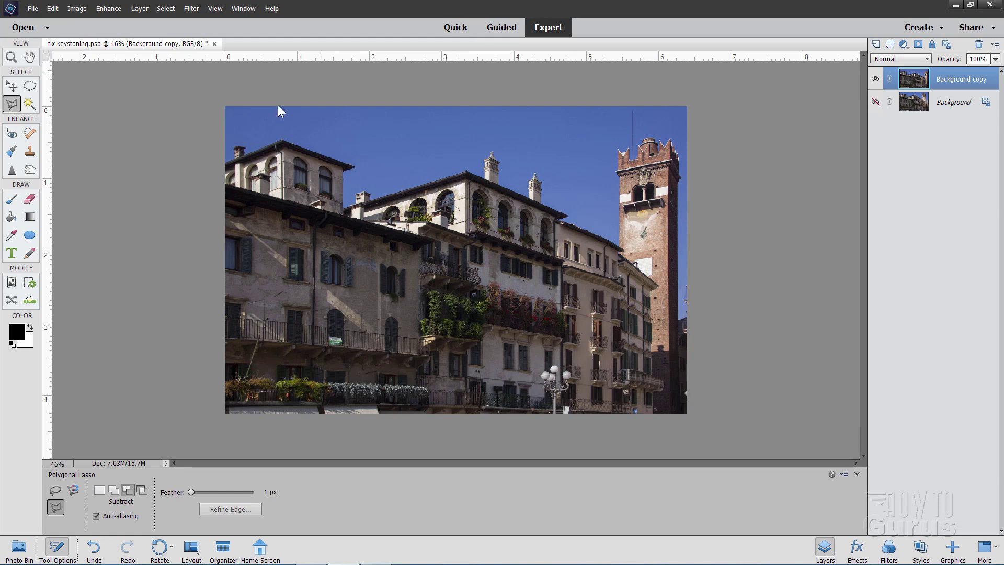
click(11, 87)
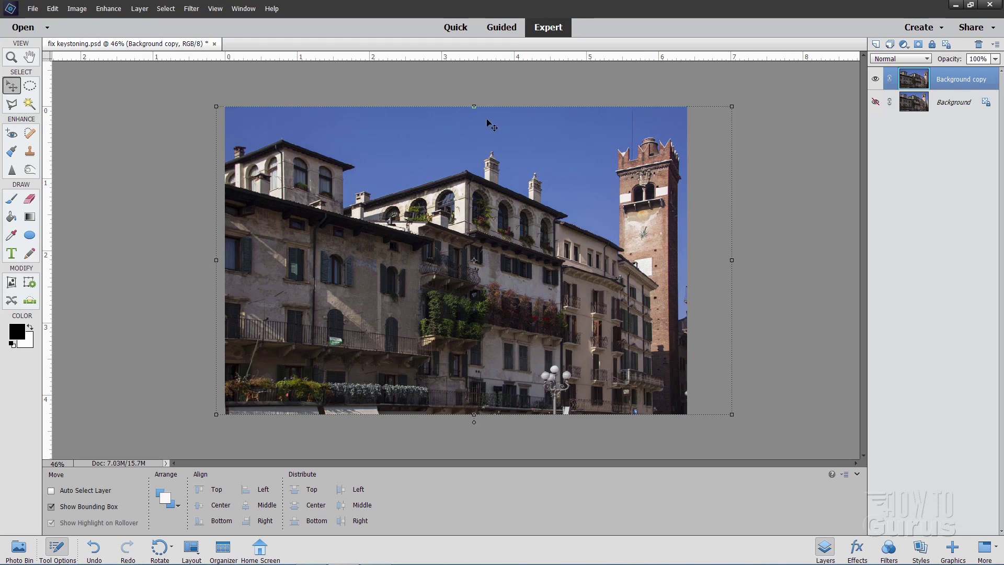
click(875, 102)
click(875, 79)
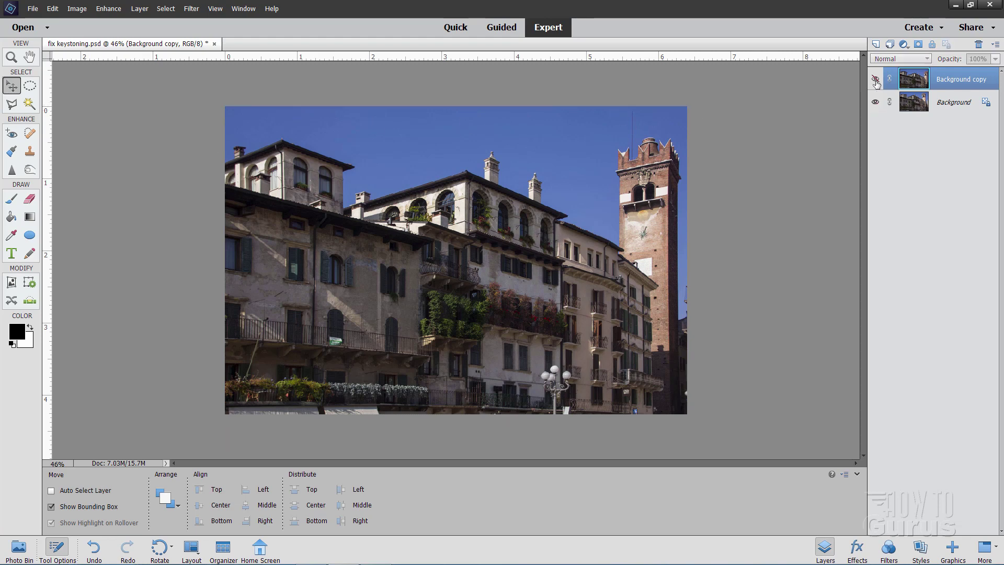
click(876, 79)
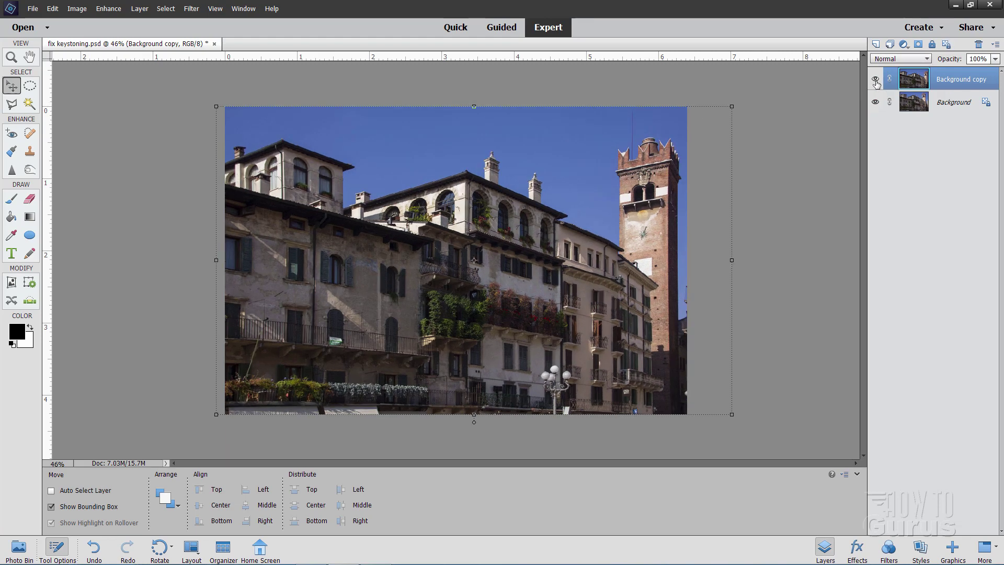
click(875, 79)
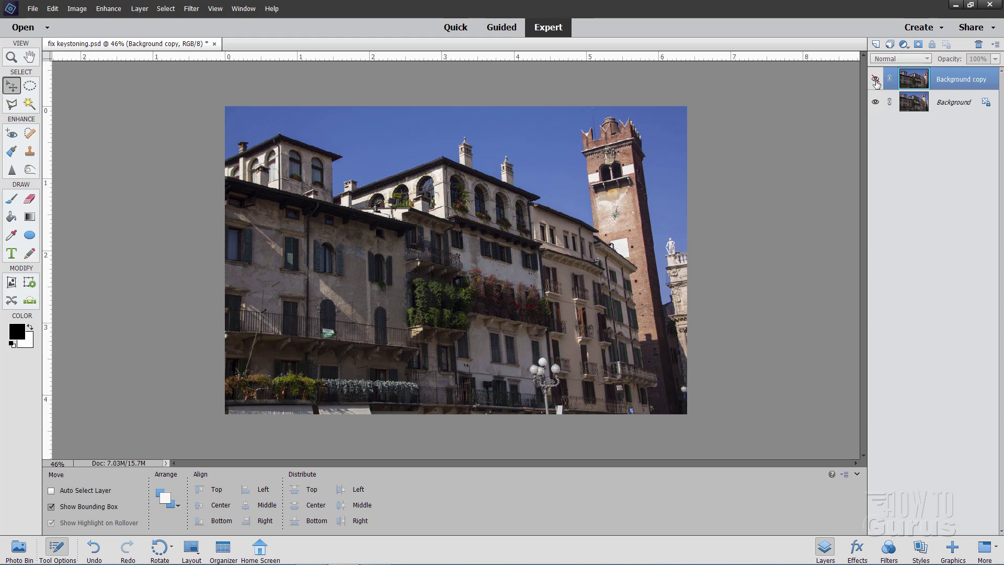
click(875, 79)
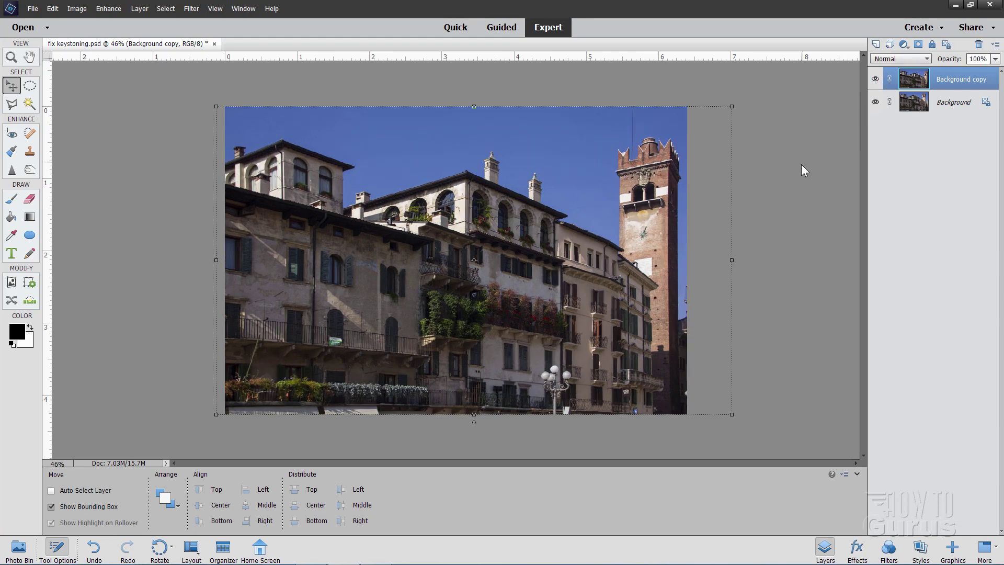
click(731, 414)
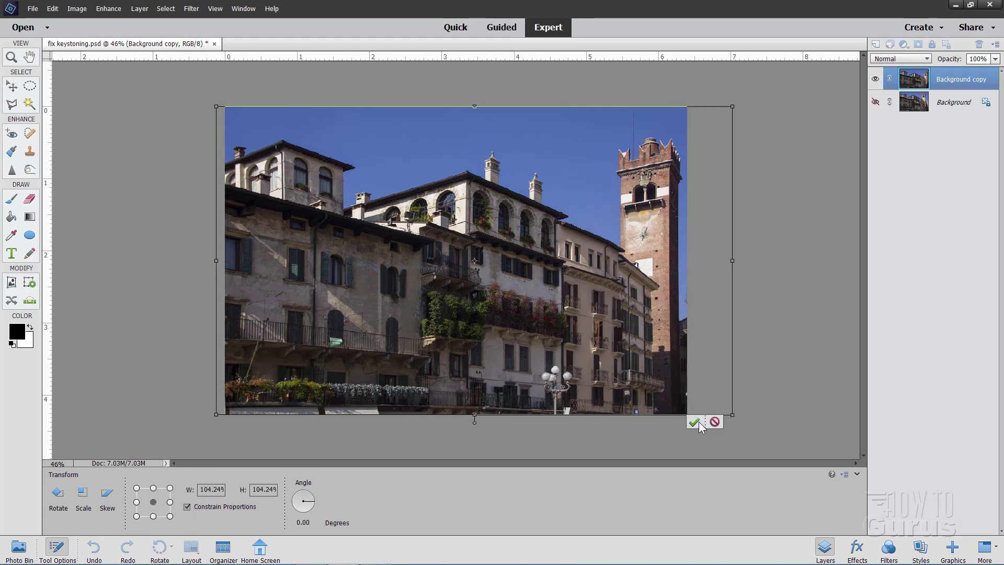
click(695, 423)
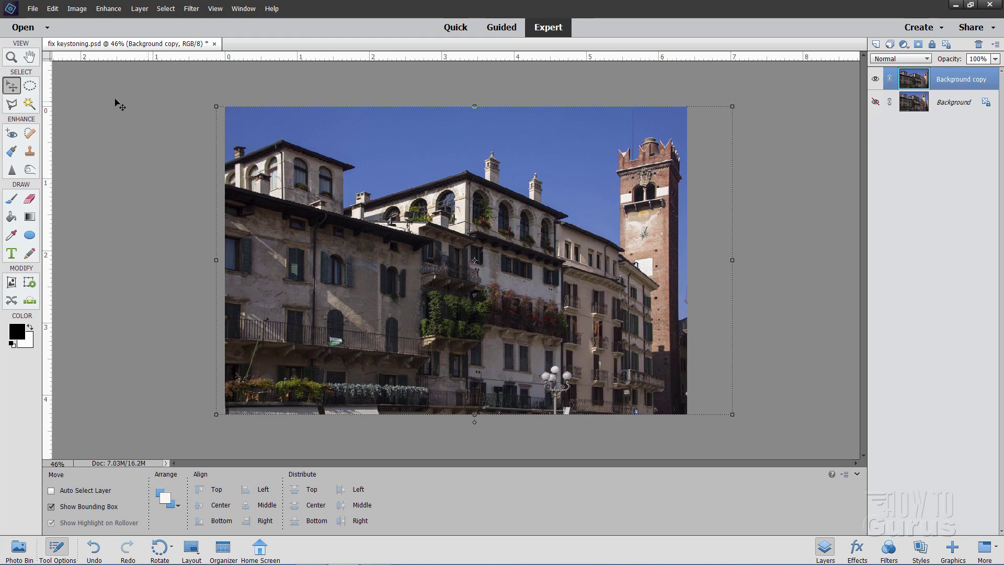
click(12, 58)
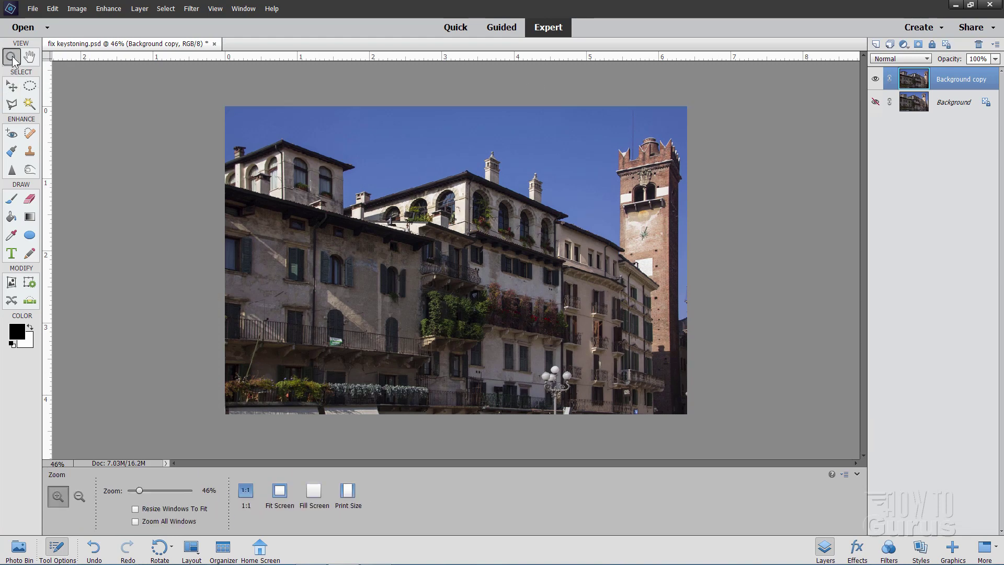
Fit the corrected building photo to the screen and return to the Move tool
click(281, 491)
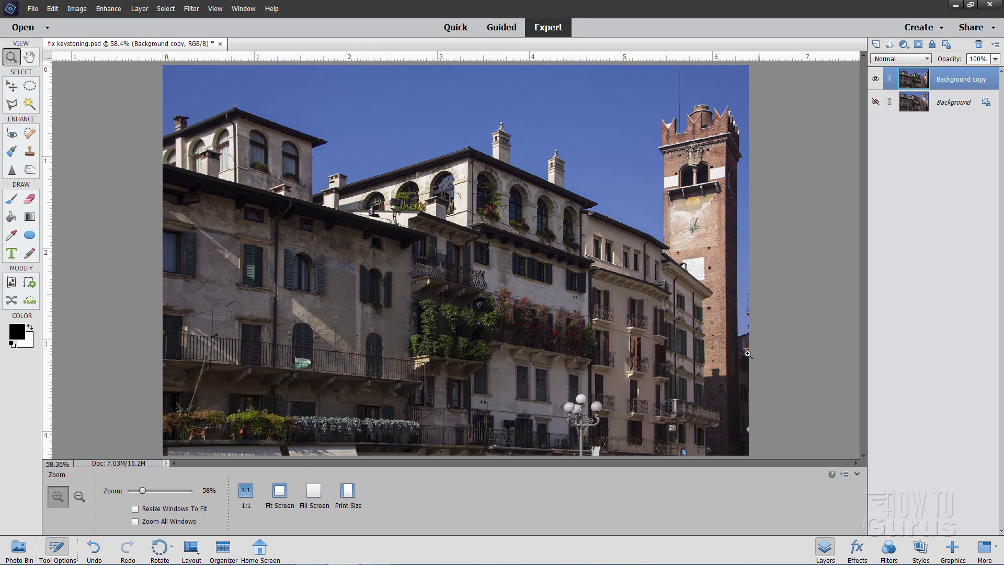
click(11, 87)
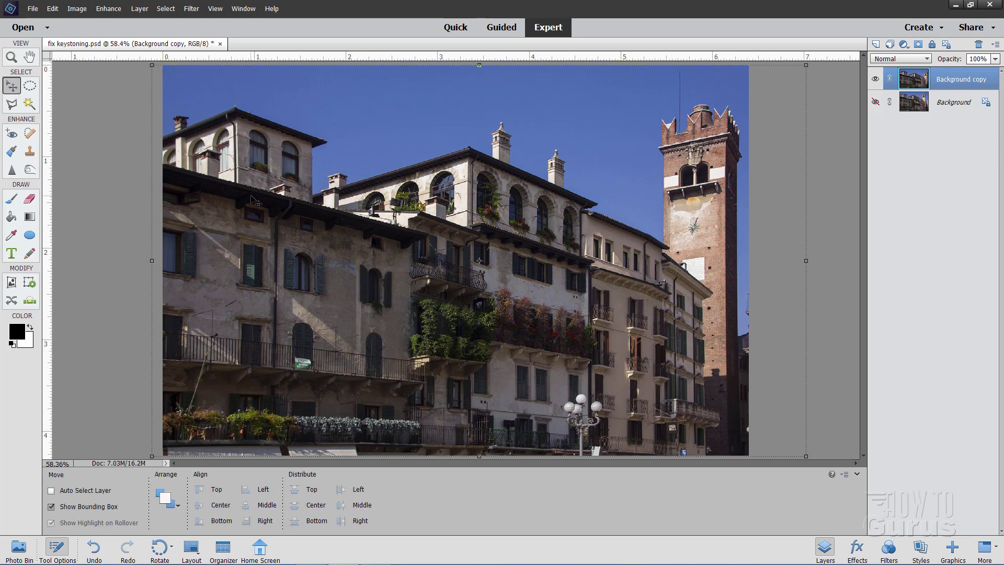